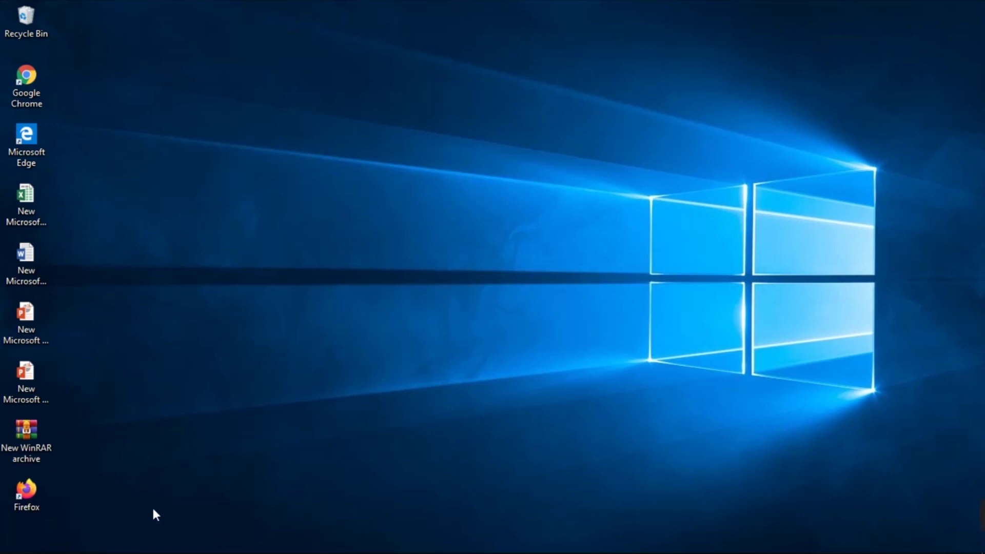
# Open the advanced options for Windows Update in Windows Settings
pyautogui.moveTo(280, 553)
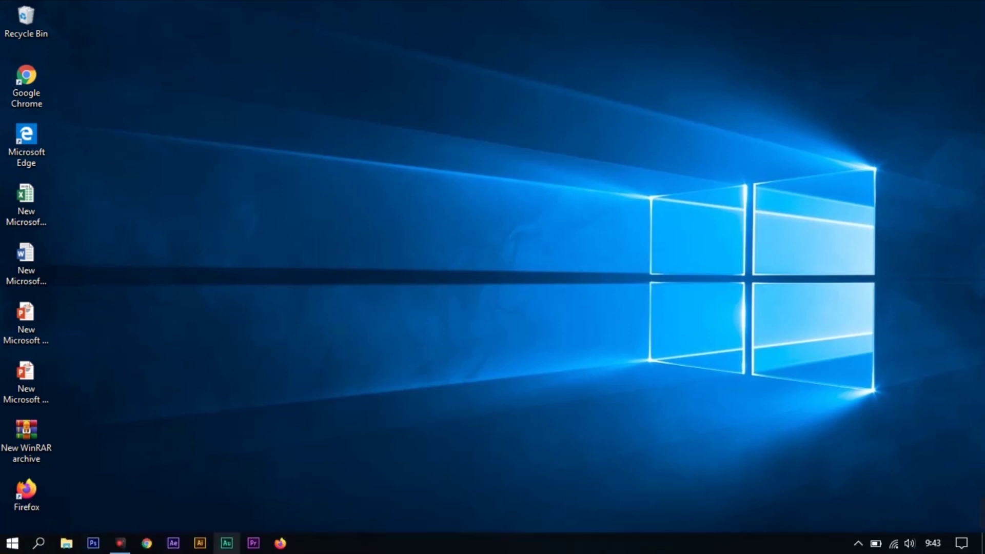
pyautogui.click(13, 544)
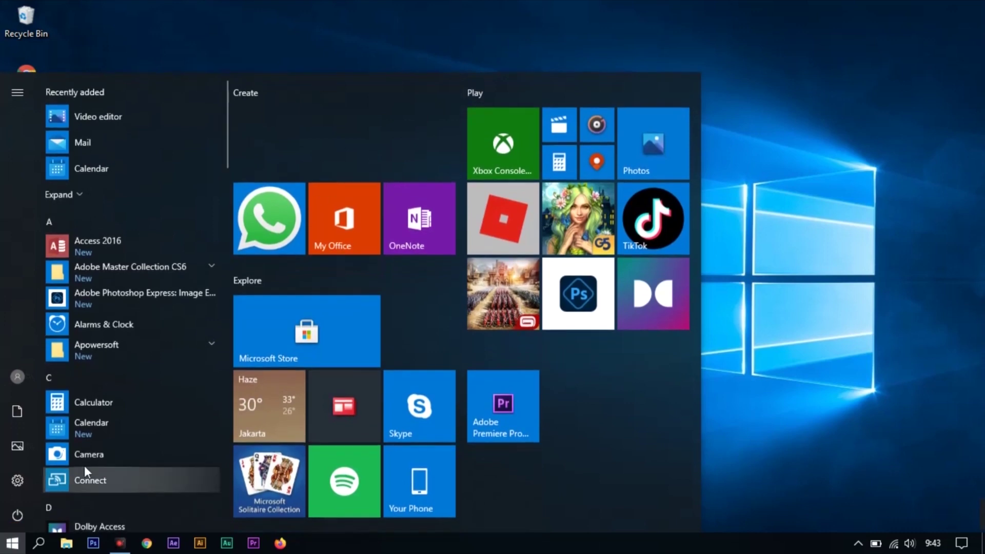
pyautogui.click(17, 481)
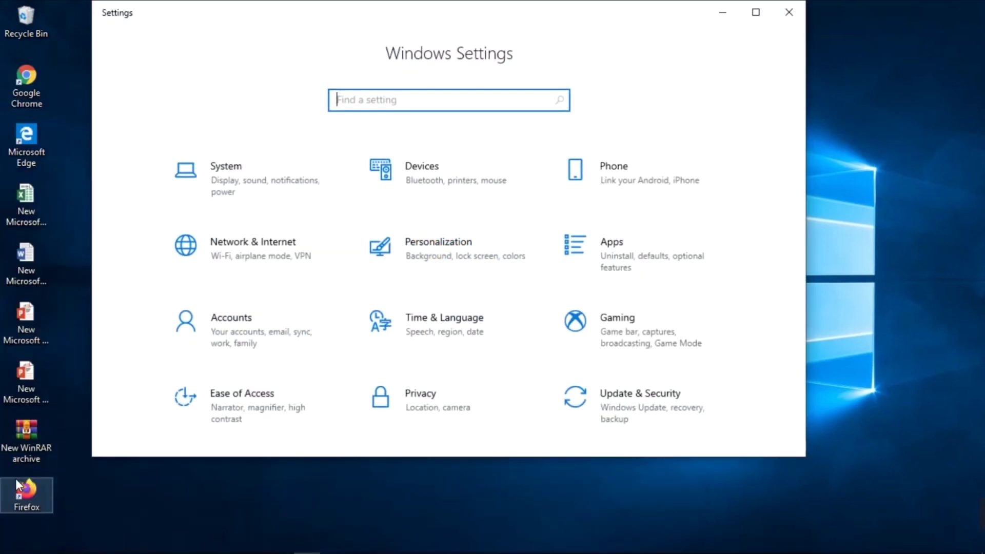
pyautogui.click(668, 399)
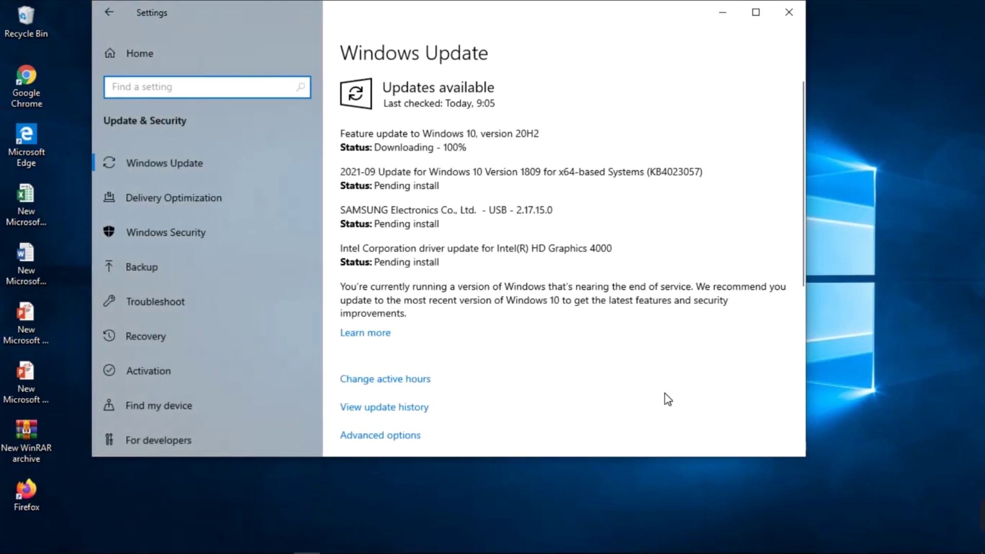
pyautogui.click(396, 434)
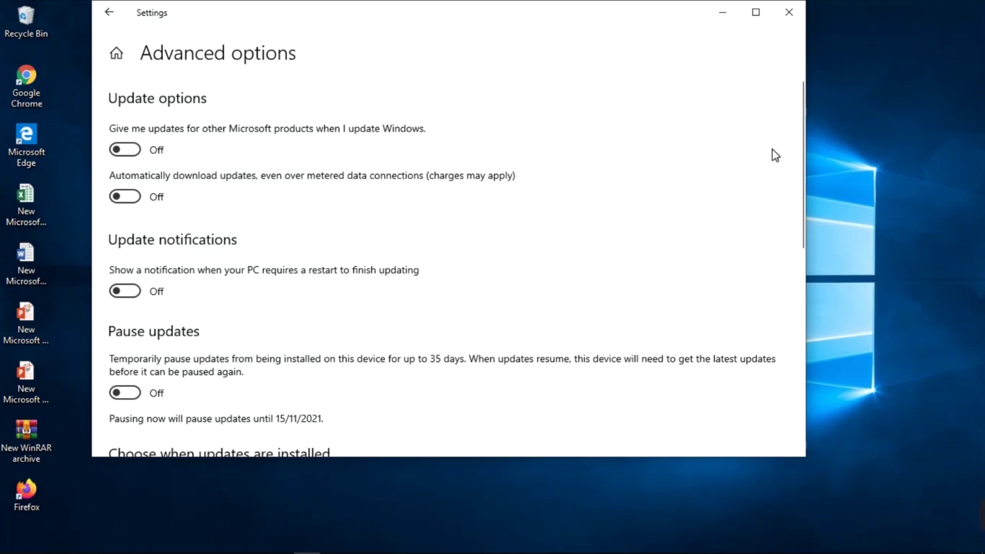
# Examine the pause and deferral options for updates and the Delivery Optimization settings, and close Settings
pyautogui.moveTo(806, 163); pyautogui.dragTo(805, 369)
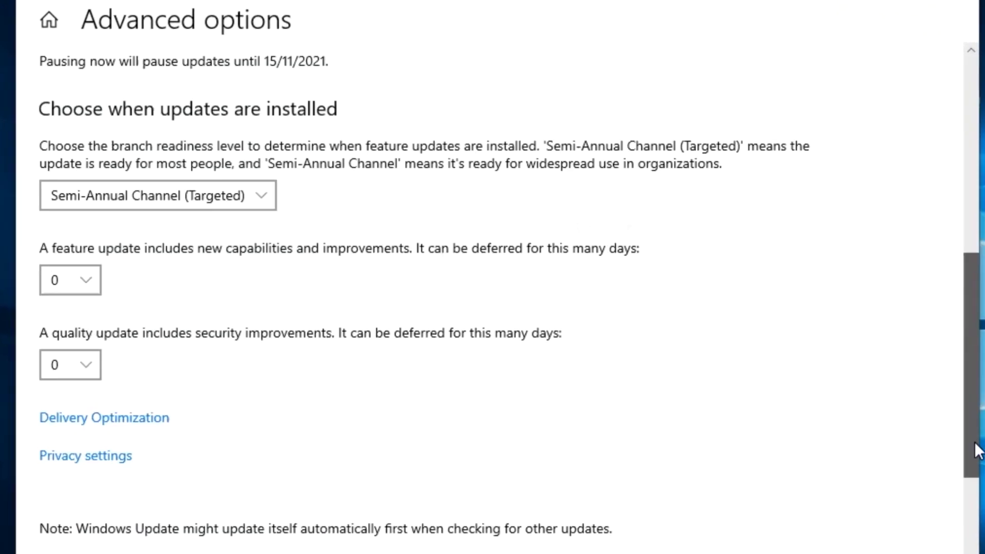
pyautogui.moveTo(977, 451); pyautogui.dragTo(978, 523)
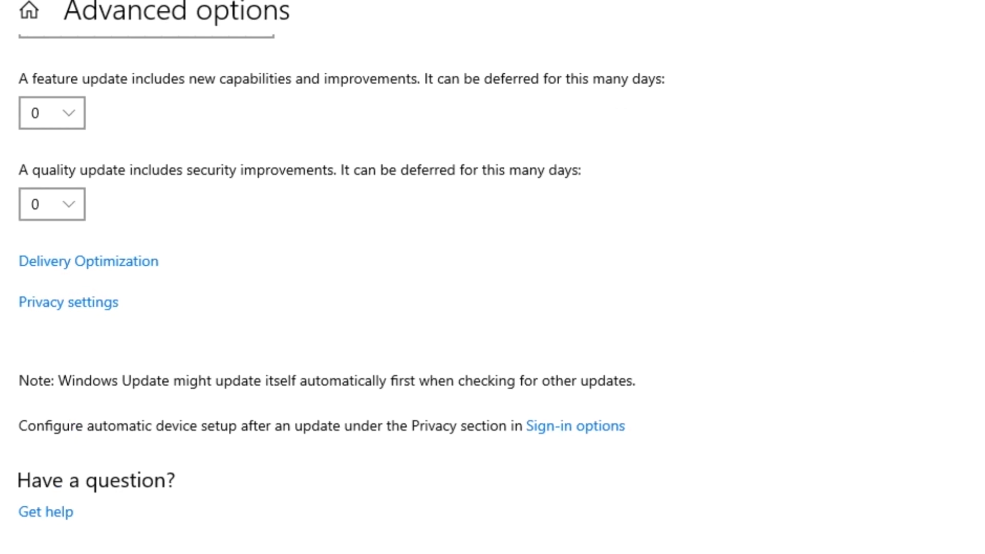
pyautogui.scroll(3, 493, 277)
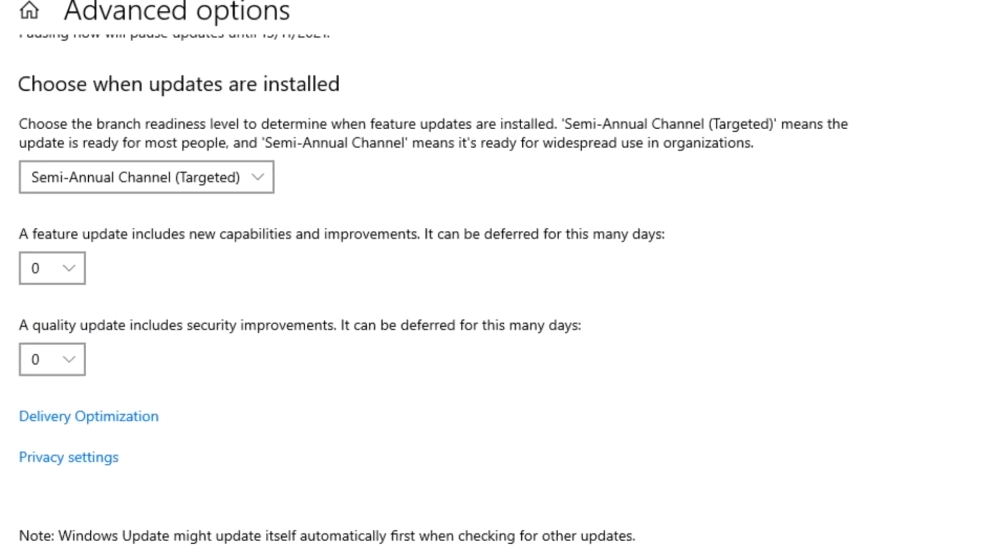
pyautogui.scroll(-3, 492, 277)
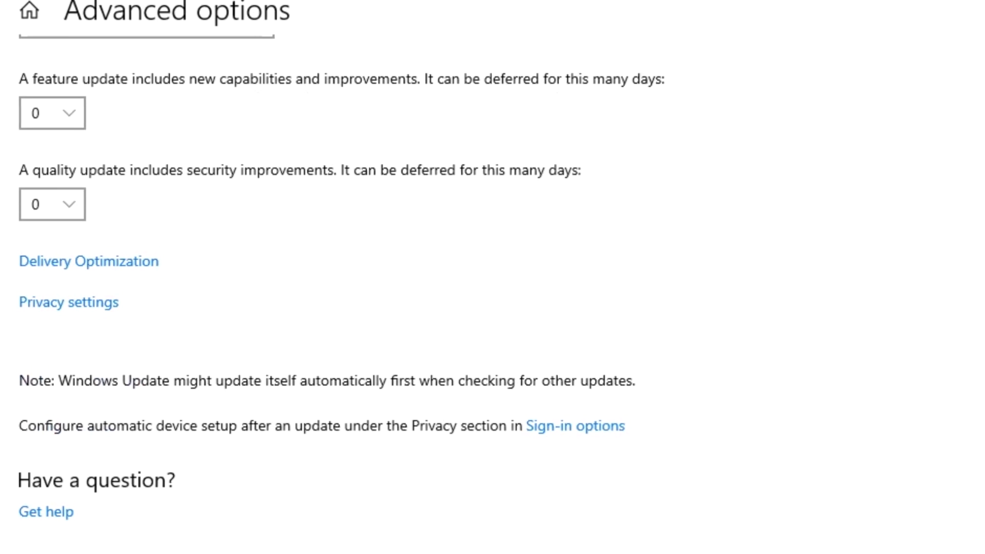
pyautogui.scroll(15, 493, 277)
pyautogui.scroll(-7, 493, 277)
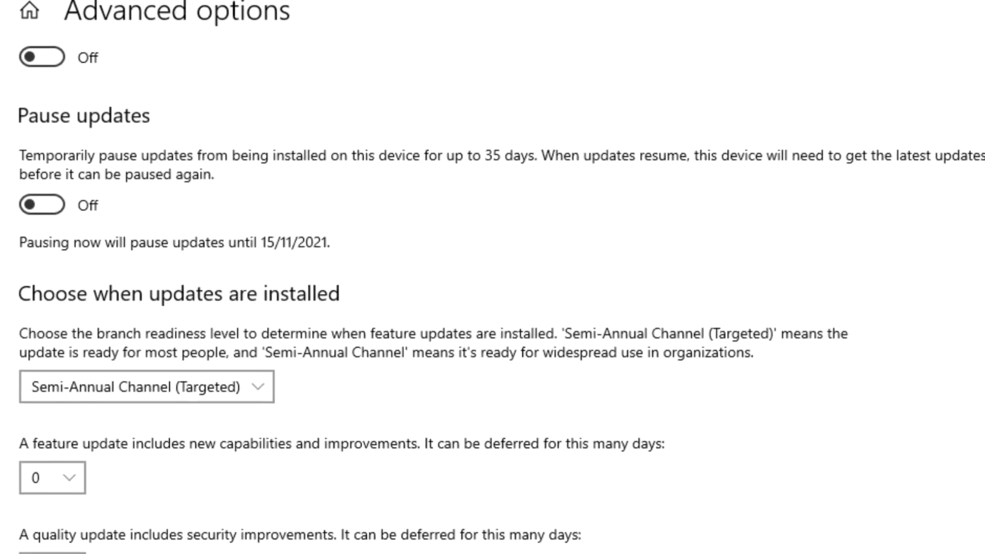
pyautogui.scroll(-1, 492, 277)
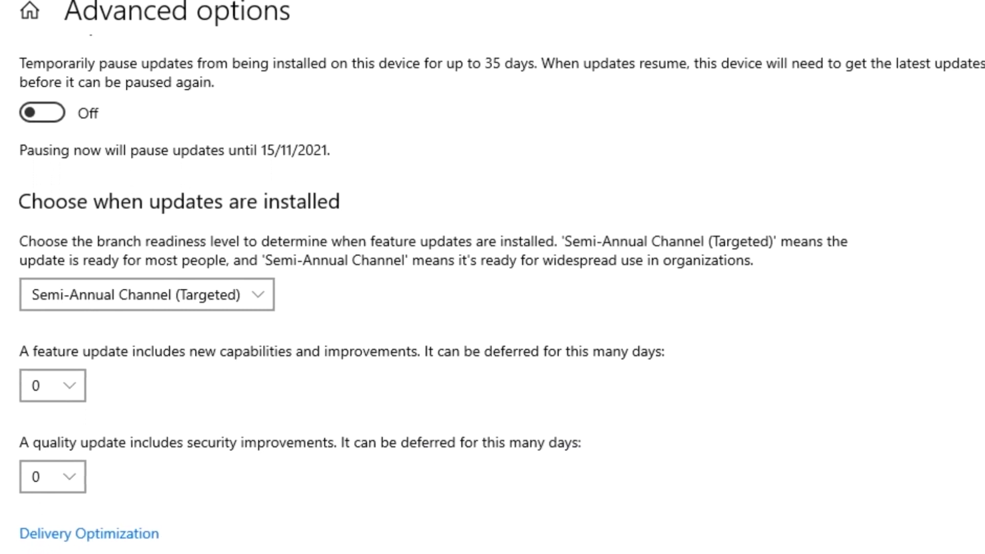
pyautogui.scroll(-3, 493, 277)
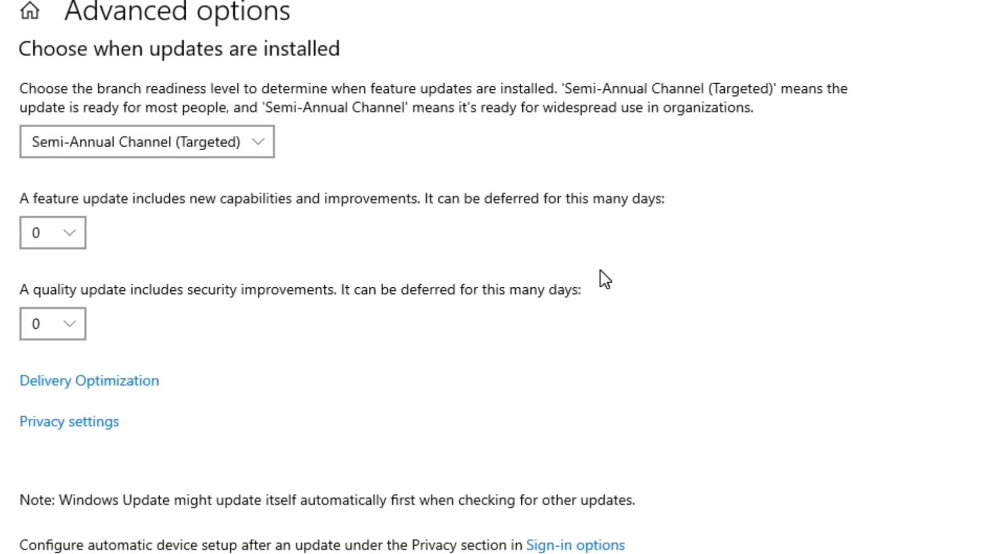
pyautogui.click(109, 386)
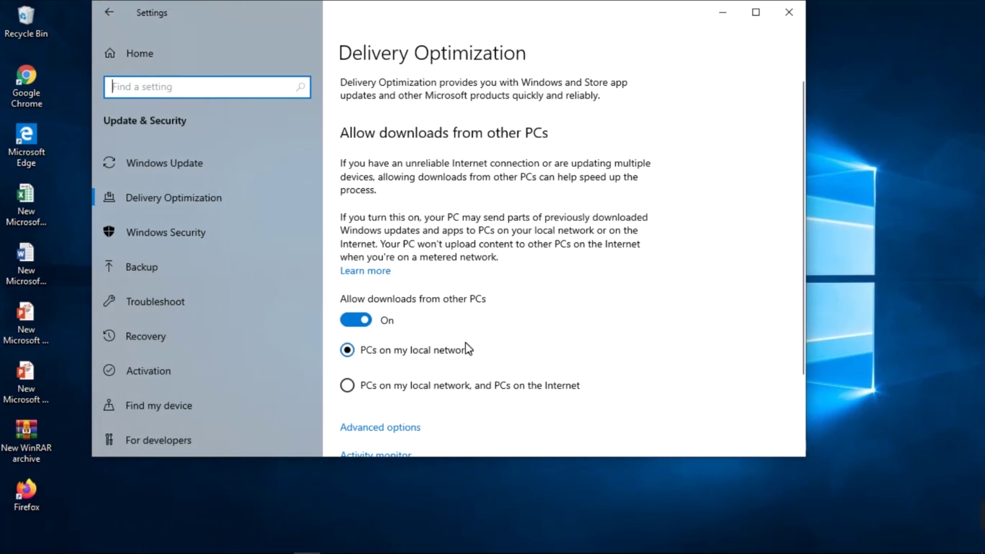
pyautogui.click(780, 19)
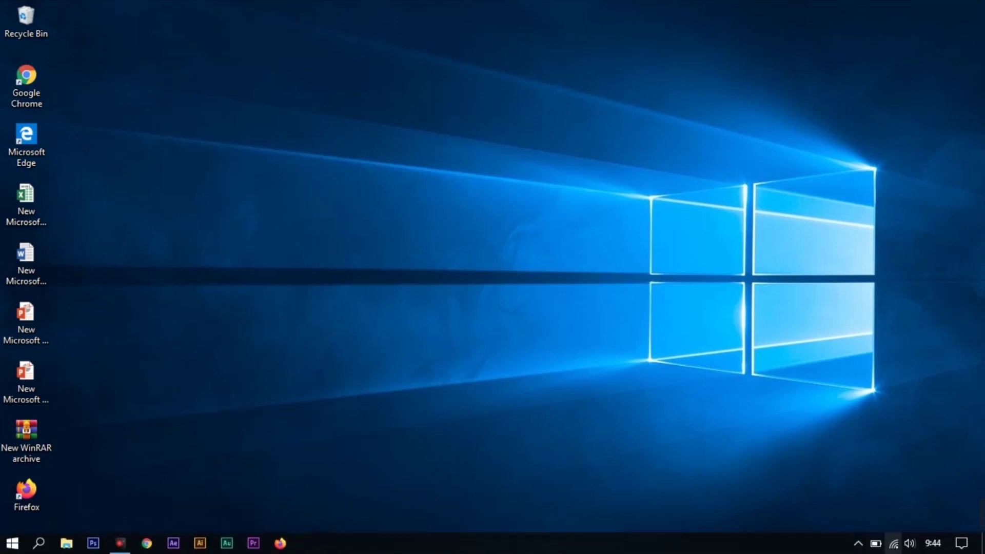
# Open the properties of the known Wi-Fi network 5GPlus from the Network & Internet settings
pyautogui.rightClick(896, 546)
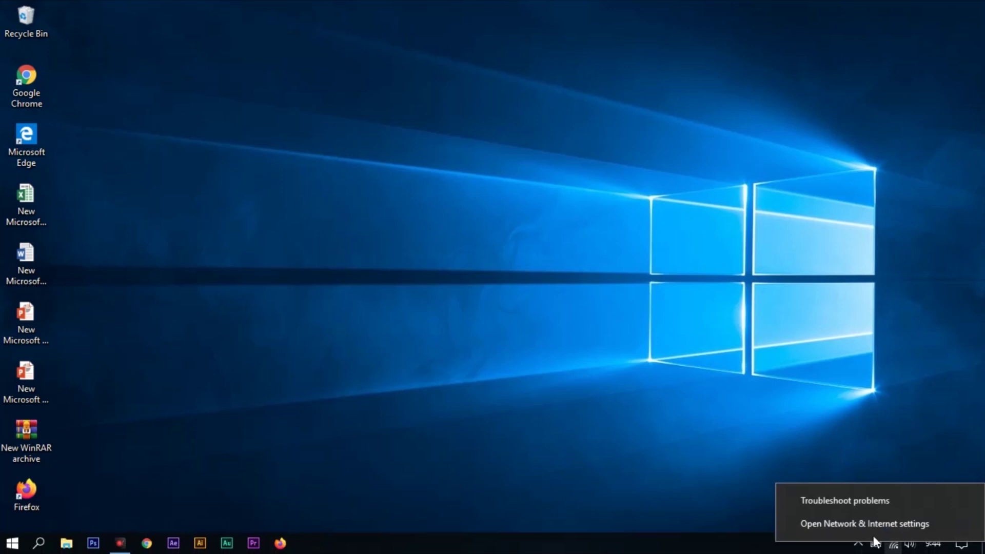
pyautogui.click(846, 525)
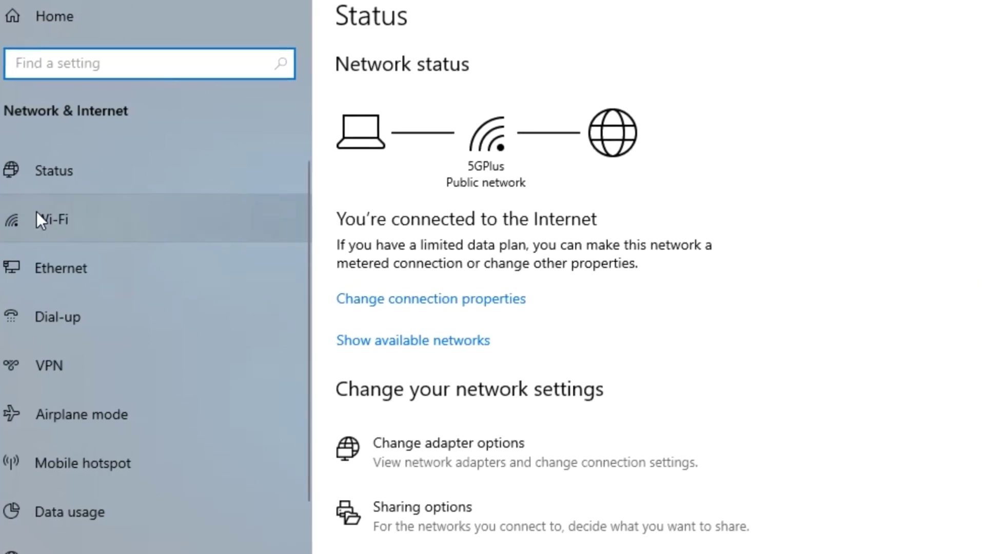
pyautogui.click(36, 213)
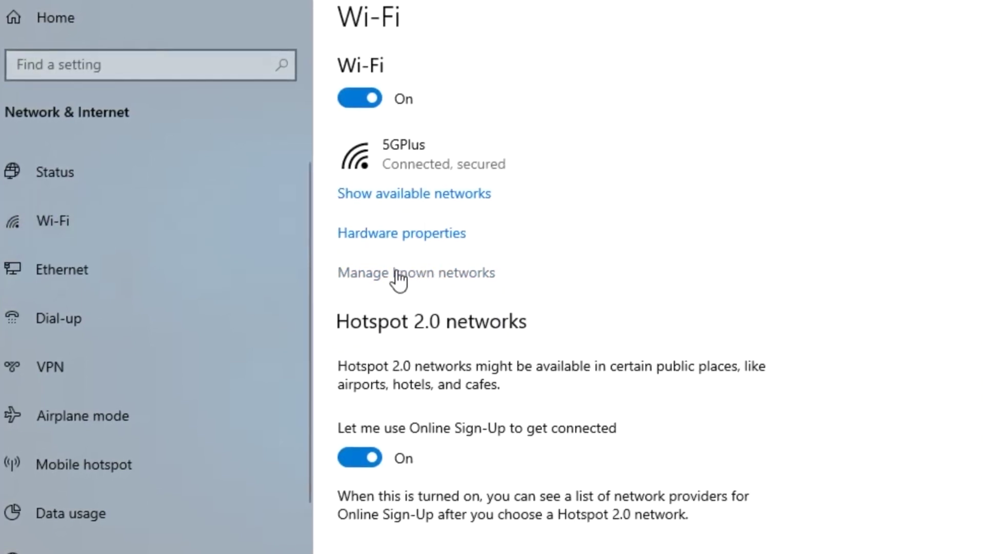
pyautogui.click(429, 280)
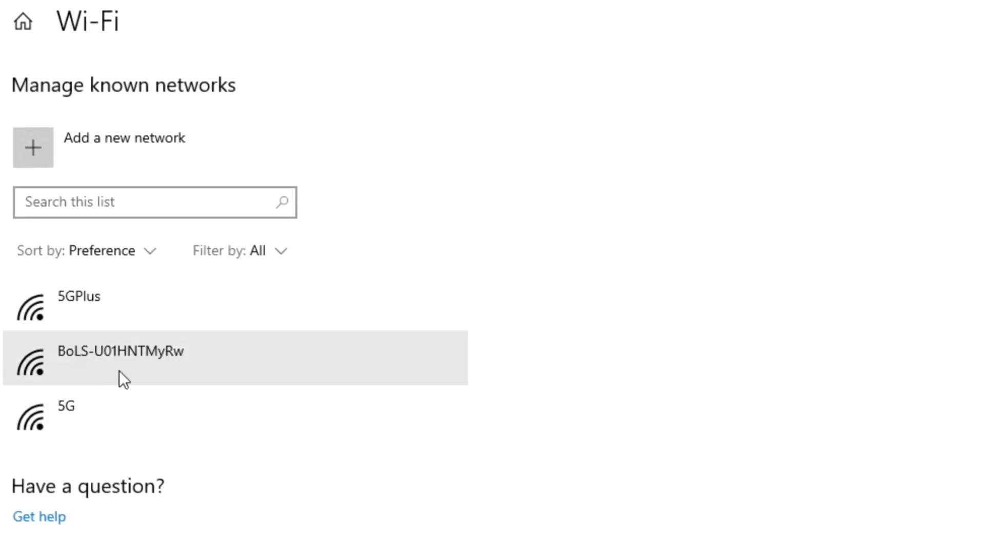
pyautogui.click(124, 299)
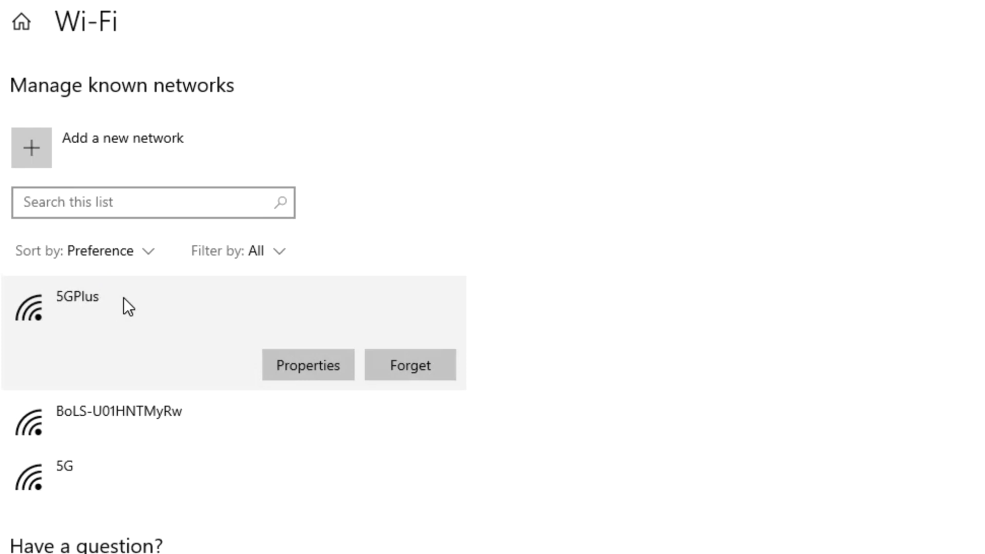
pyautogui.click(286, 364)
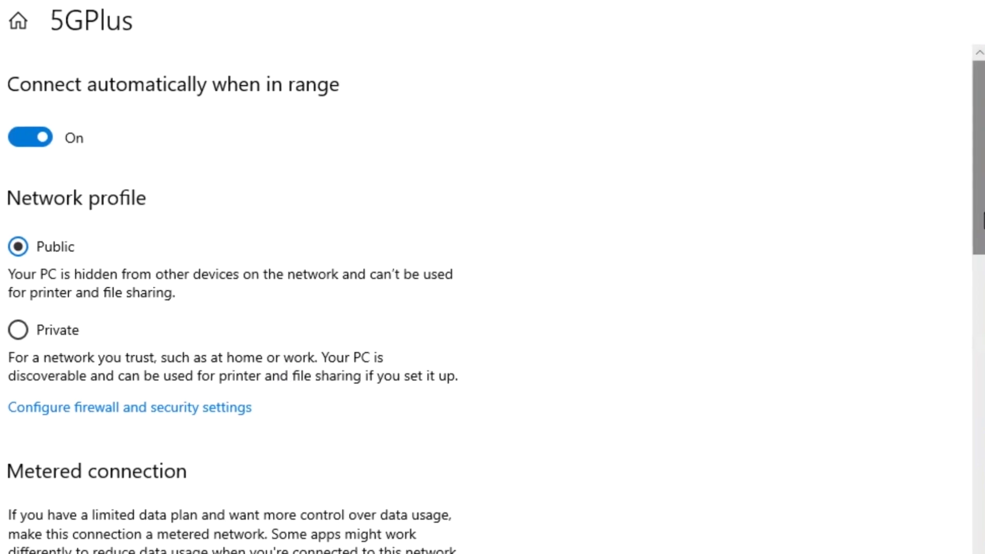
# Try switching the 5GPlus network's metered connection setting on and back off, and close Settings
pyautogui.moveTo(981, 221); pyautogui.dragTo(922, 297)
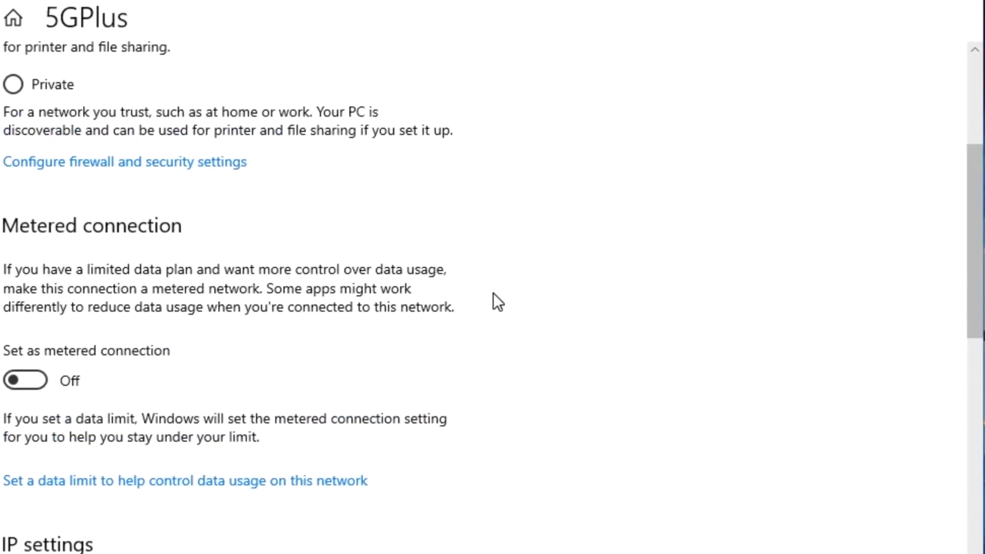
pyautogui.click(31, 379)
pyautogui.click(30, 379)
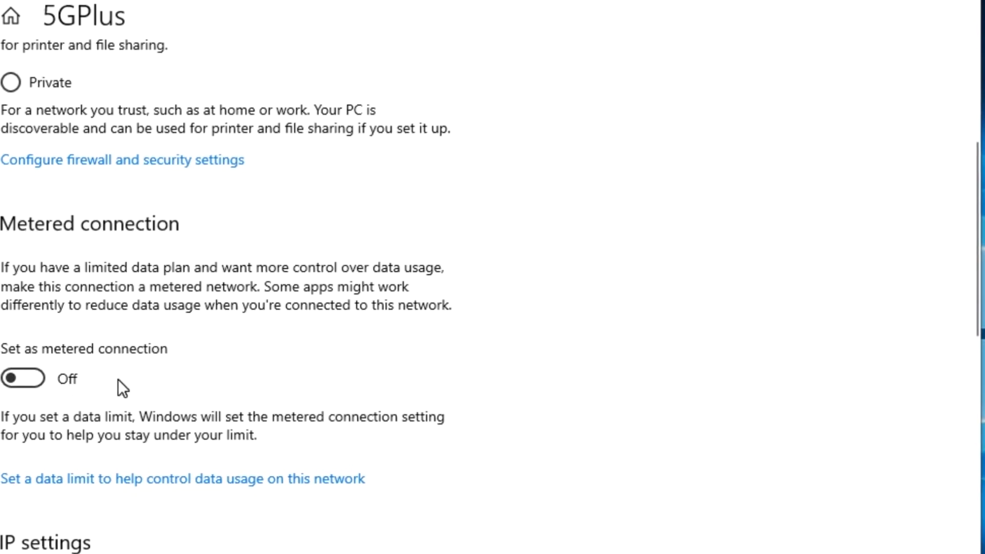
pyautogui.click(76, 377)
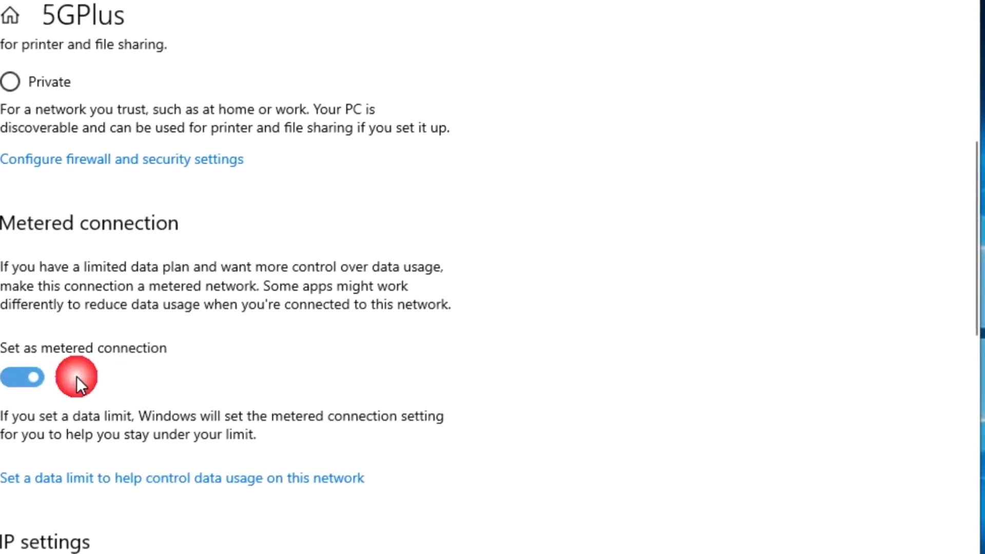
pyautogui.click(76, 377)
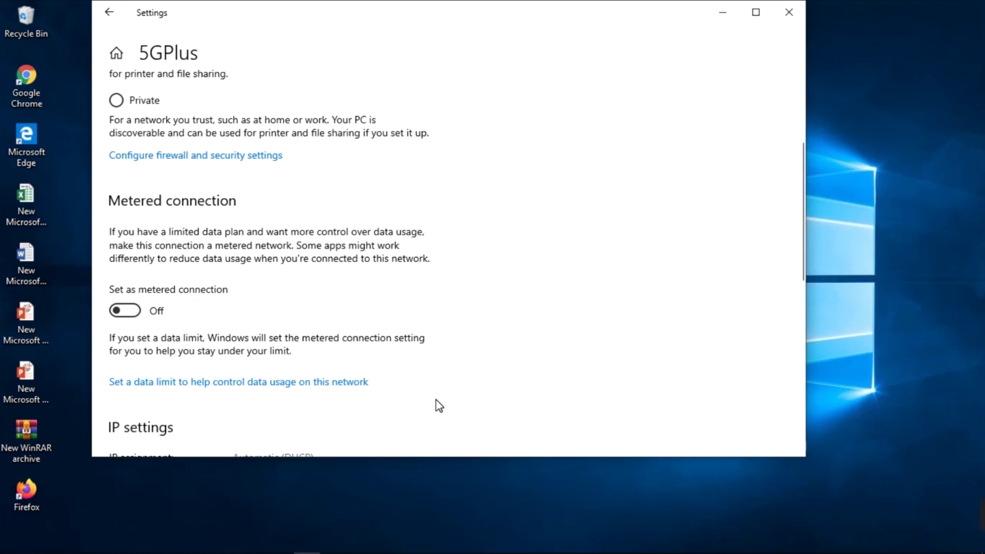
pyautogui.click(787, 10)
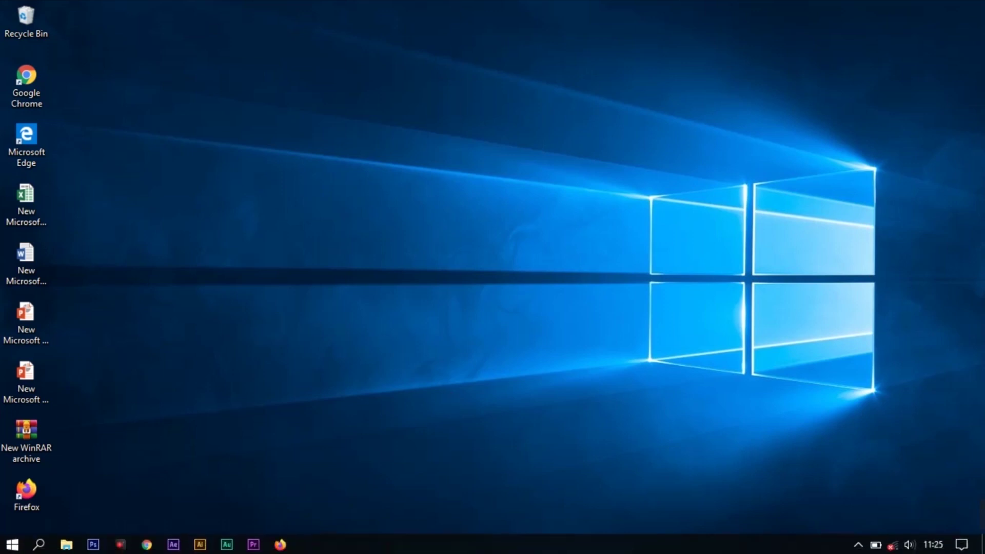
# Search Windows for the Services app and open it
pyautogui.click(40, 545)
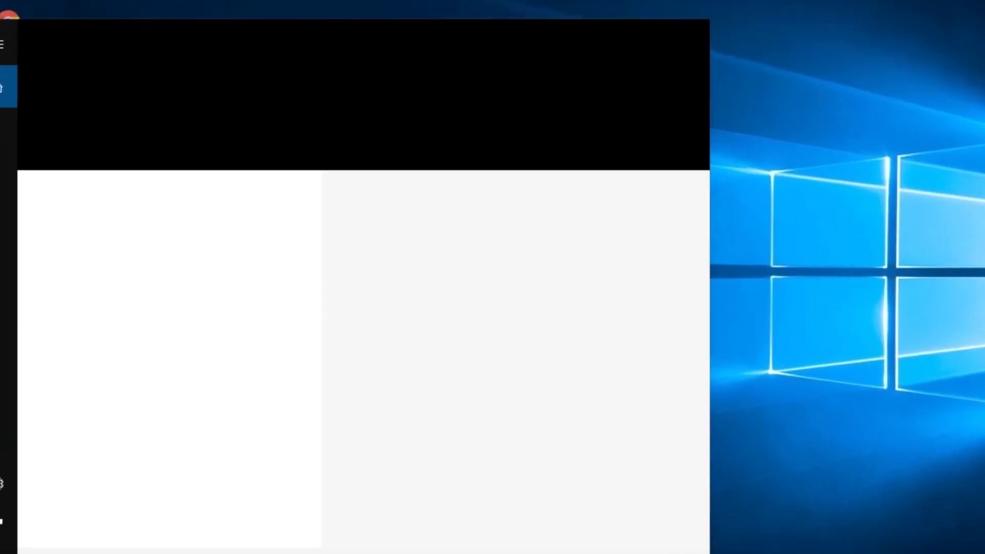
pyautogui.write('se')
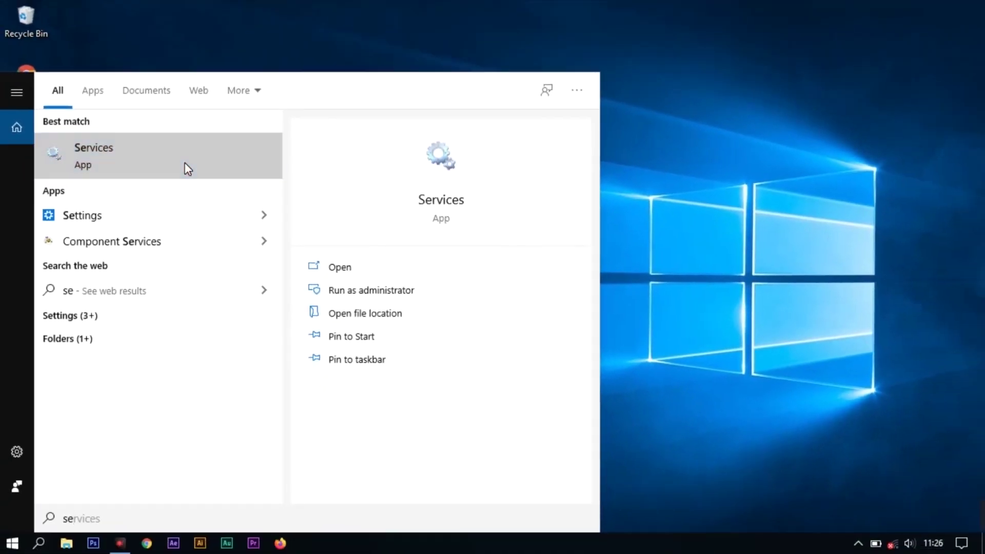
pyautogui.click(188, 168)
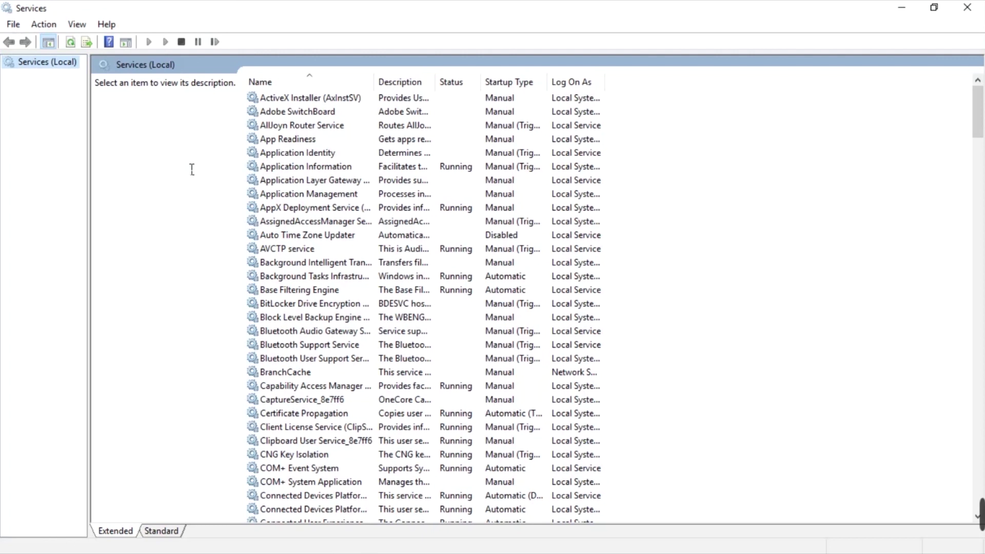
# Set the startup type of the Windows Update service to Disabled and apply the change
pyautogui.moveTo(978, 119); pyautogui.dragTo(977, 494)
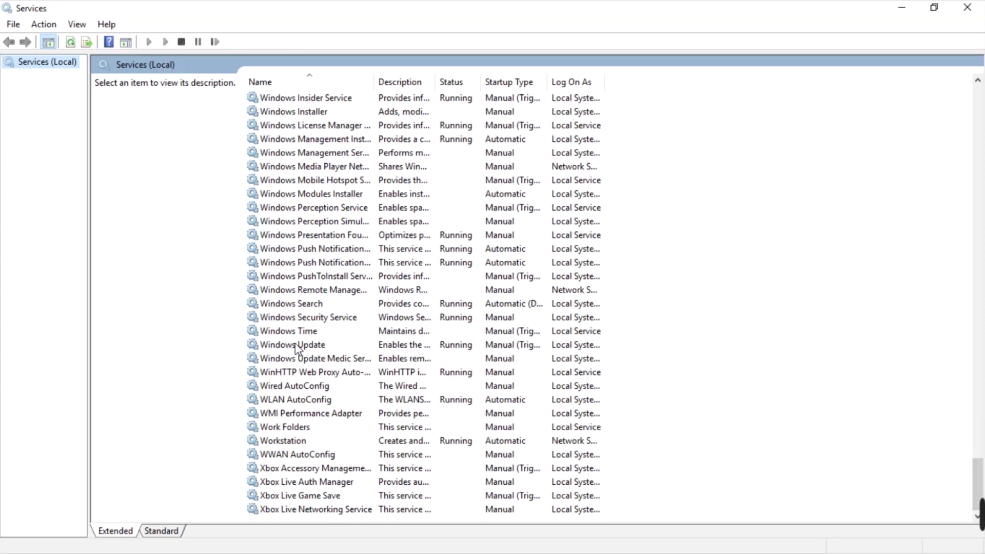
pyautogui.click(456, 347)
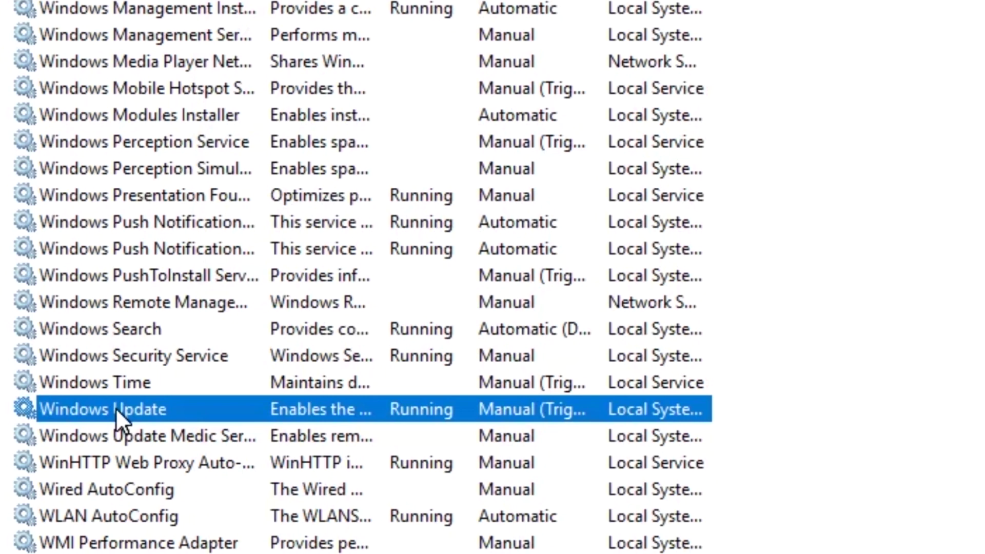
pyautogui.doubleClick(115, 407)
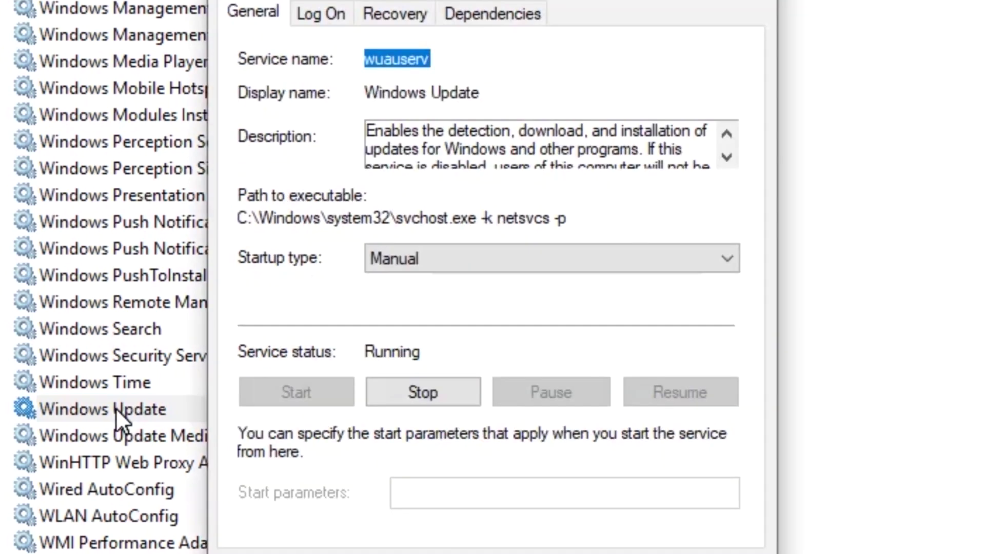
pyautogui.click(729, 259)
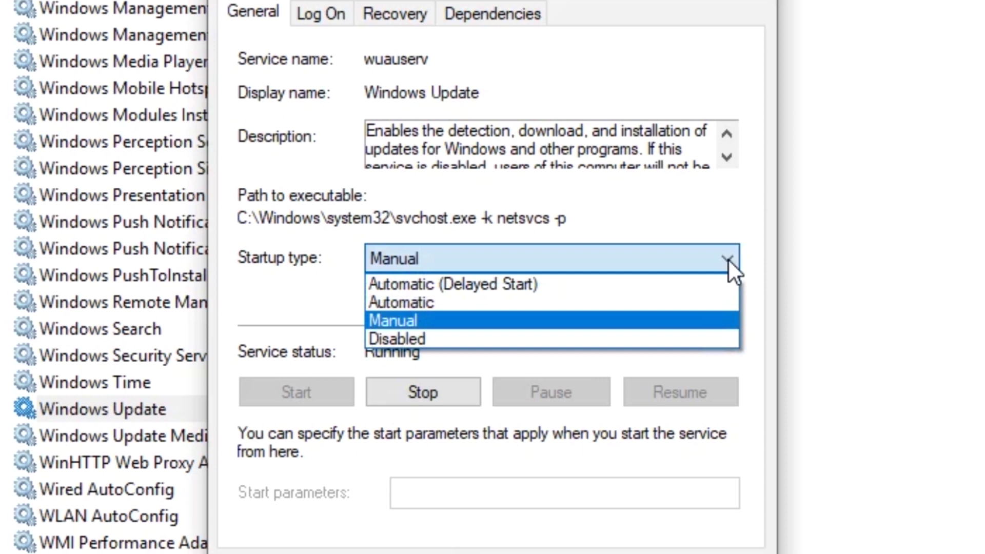
pyautogui.click(403, 339)
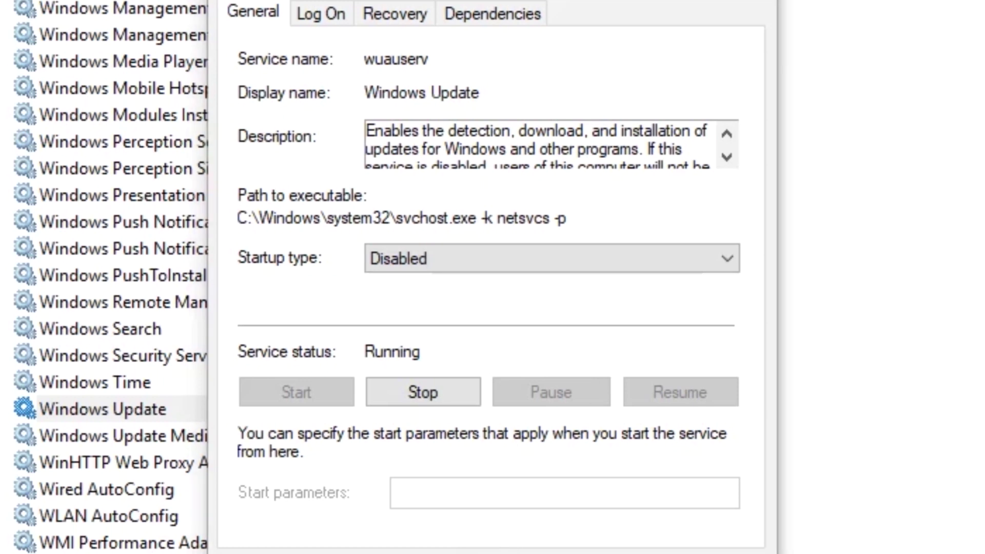
pyautogui.press('Return')
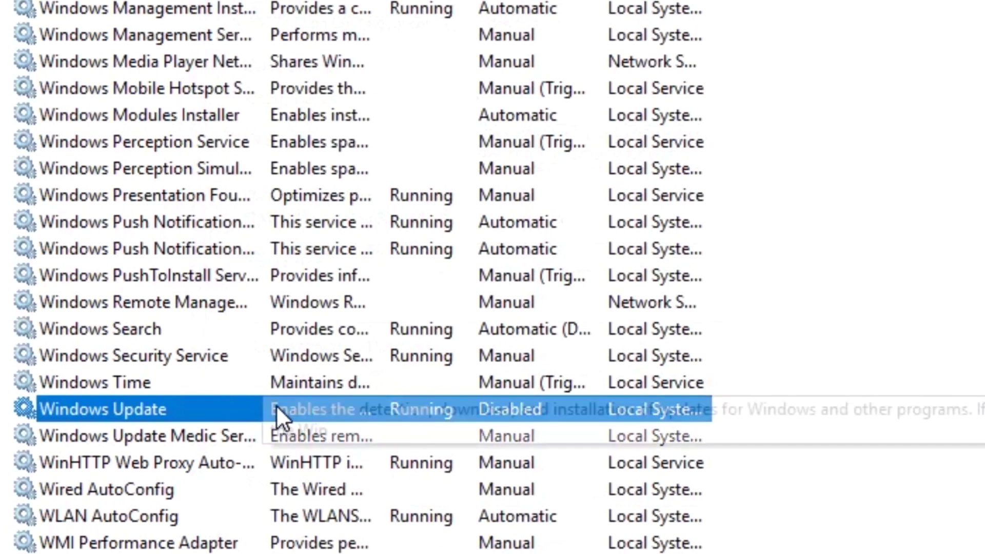
# Stop the running Windows Update service from its properties, confirm the dialog, and close the Services window
pyautogui.doubleClick(182, 409)
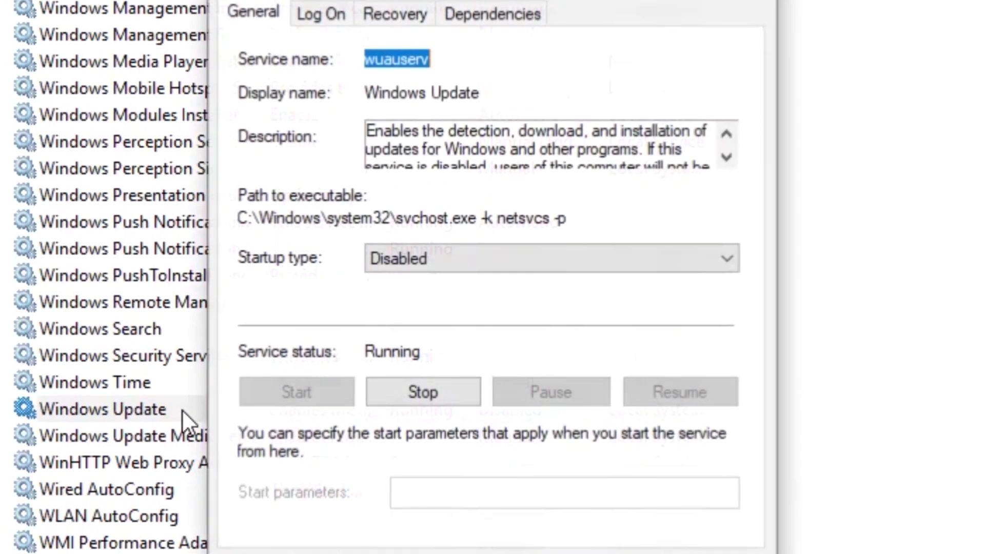
pyautogui.click(432, 389)
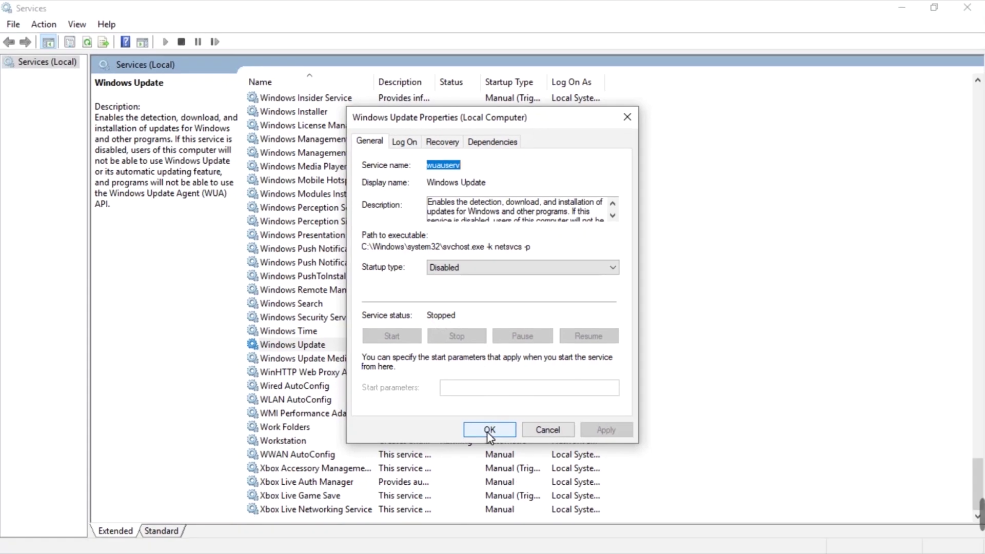
pyautogui.click(488, 430)
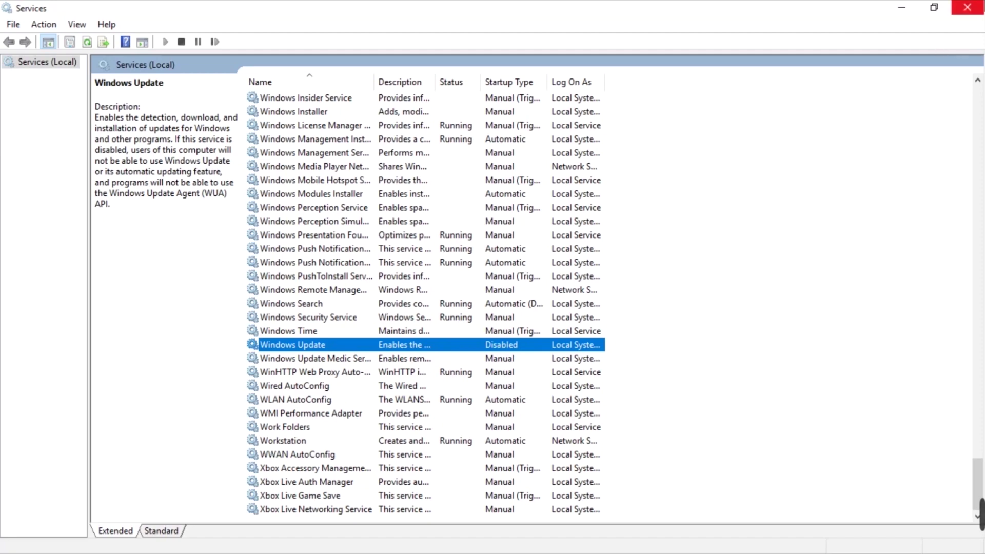
pyautogui.click(981, 6)
# Search Windows for "registry" and open the Registry Editor
pyautogui.moveTo(579, 553)
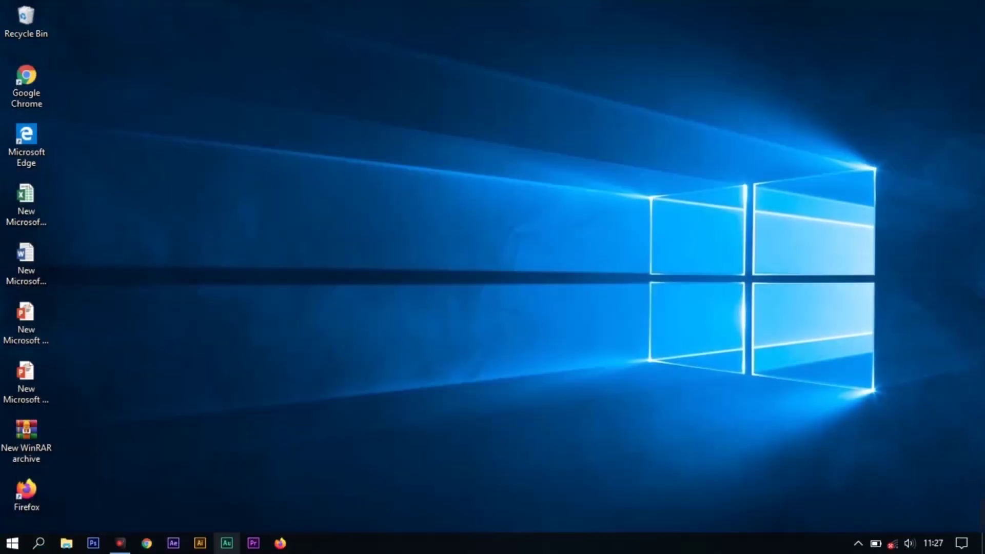
pyautogui.click(40, 545)
pyautogui.write('re')
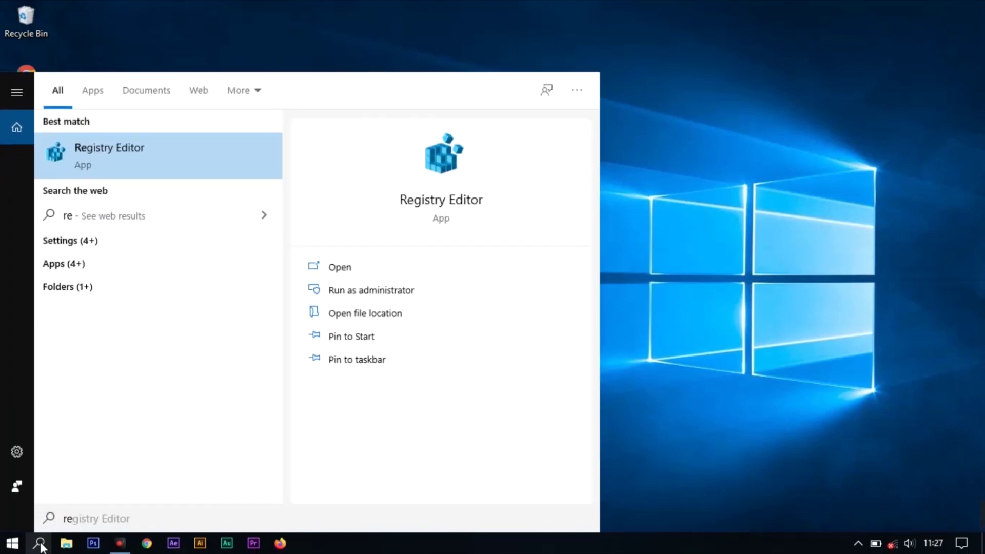
pyautogui.write('g')
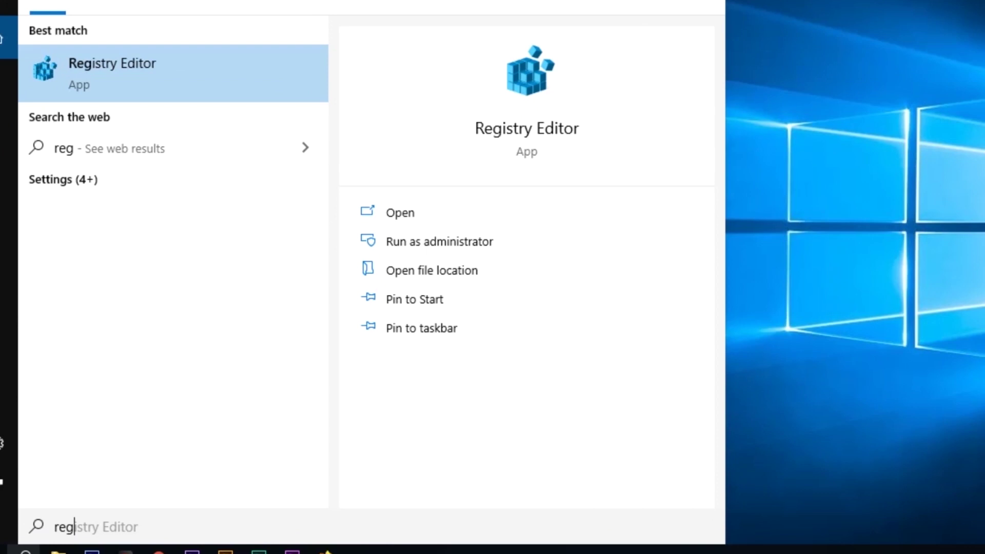
pyautogui.write('istry')
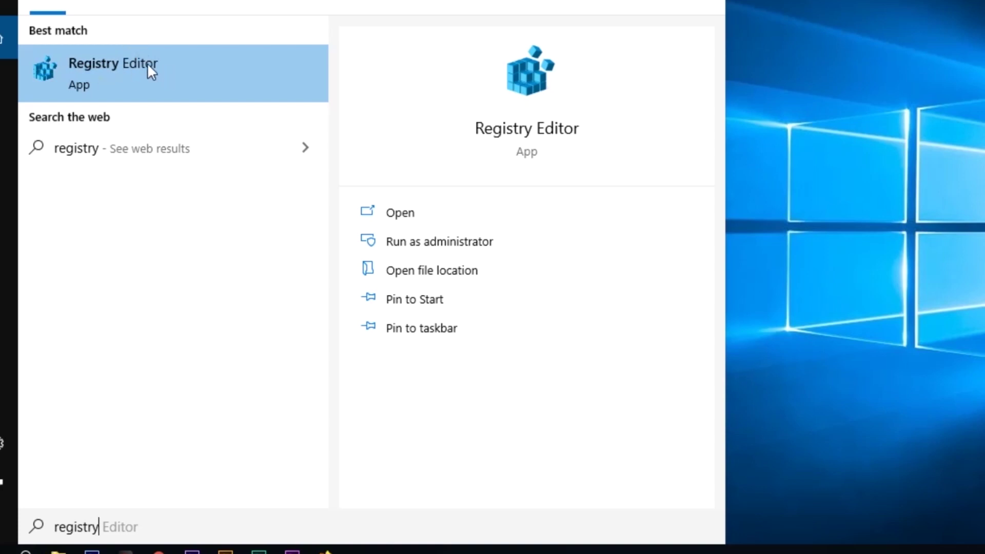
pyautogui.click(171, 62)
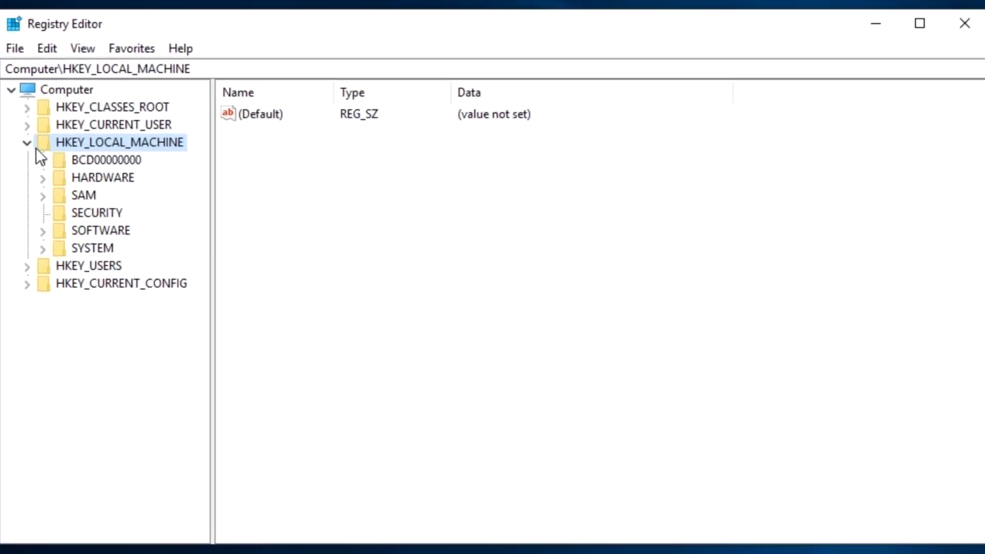
# Open the registry key HKEY_LOCAL_MACHINE\SYSTEM\CurrentControlSet\Services\wuauserv
pyautogui.click(26, 142)
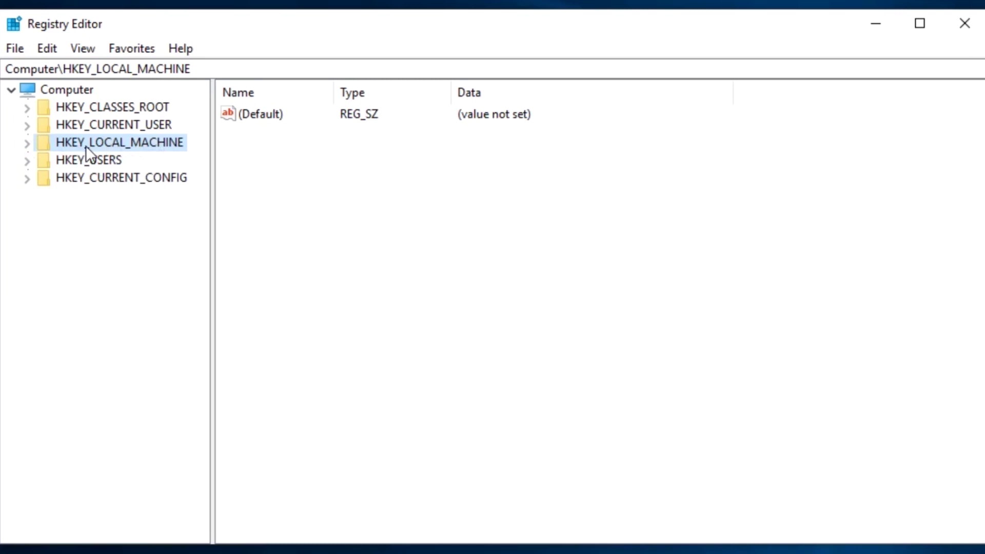
pyautogui.click(27, 146)
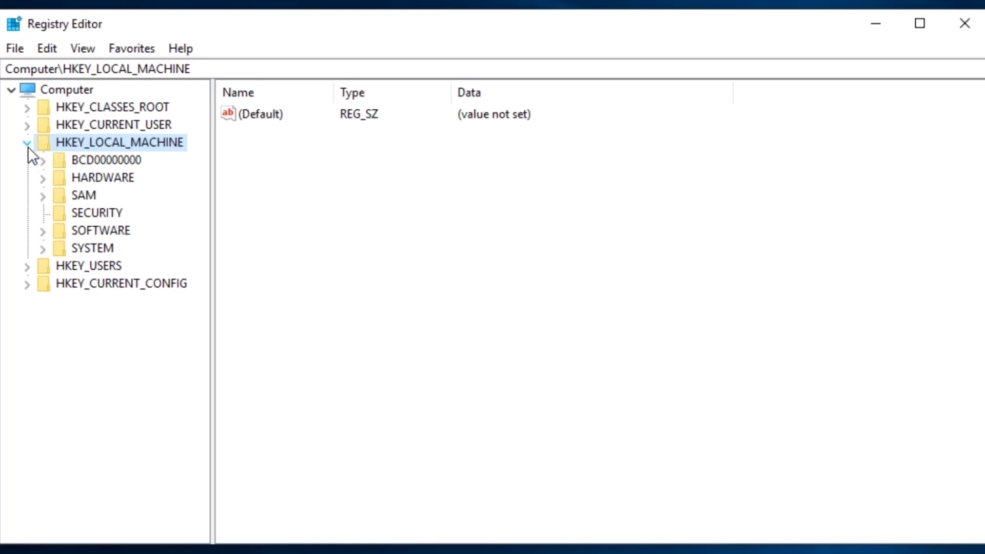
pyautogui.click(46, 253)
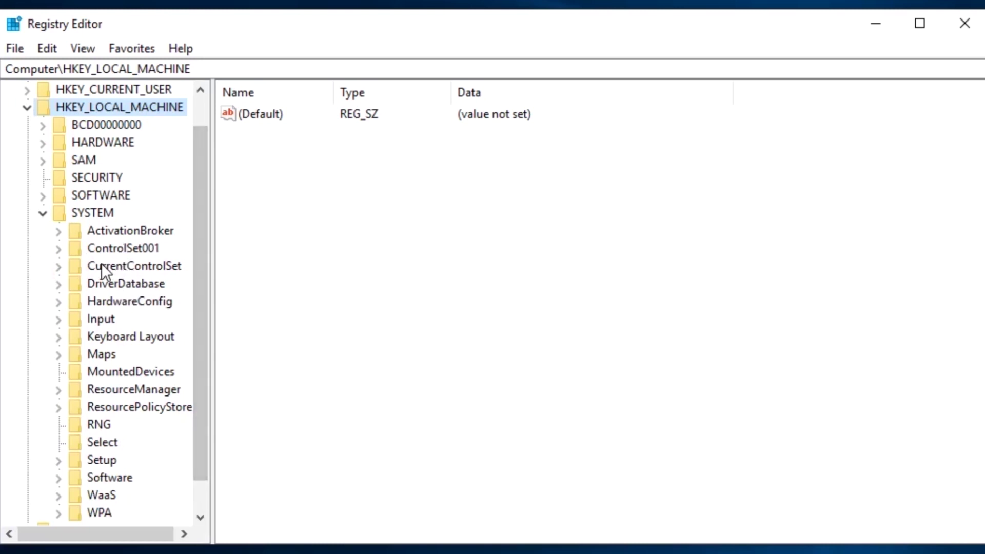
pyautogui.click(58, 266)
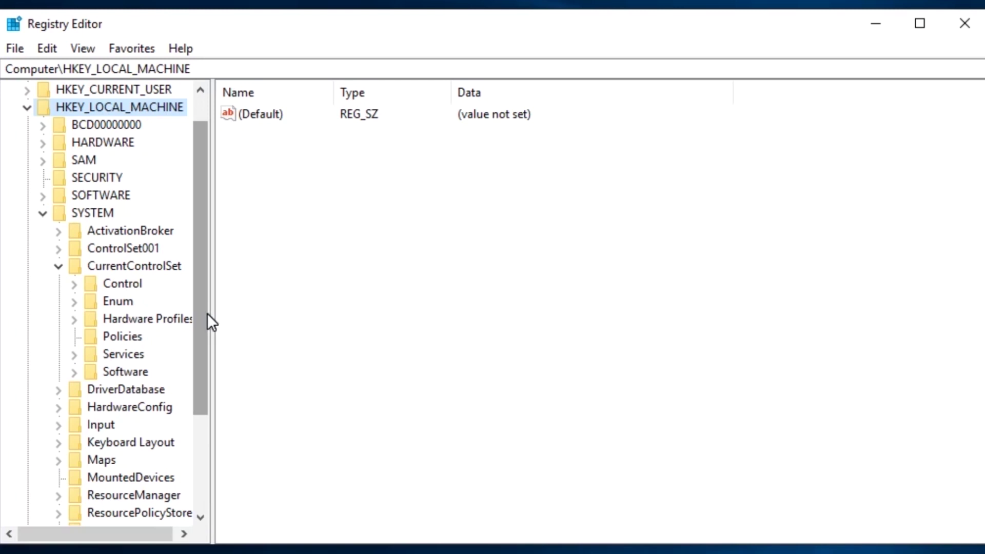
pyautogui.click(74, 354)
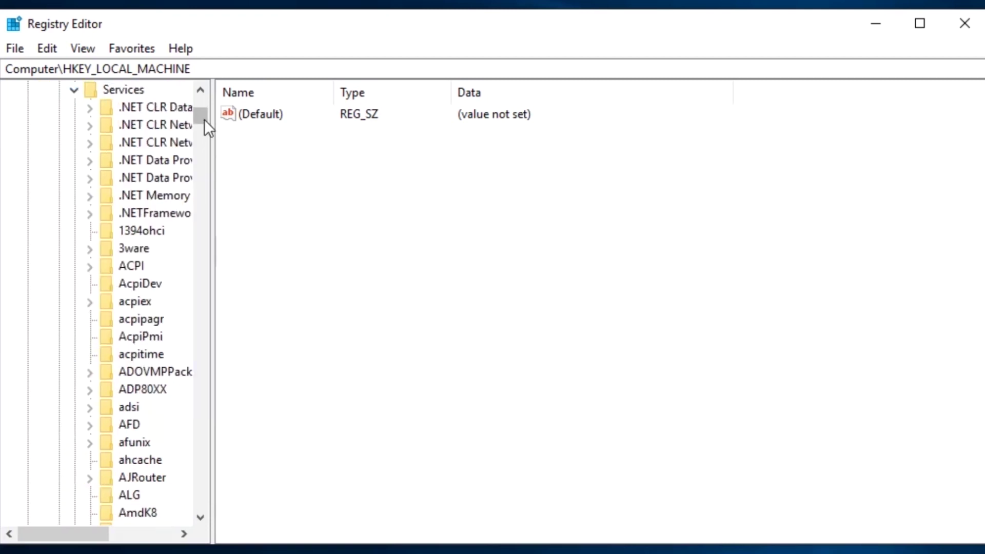
pyautogui.moveTo(201, 115); pyautogui.dragTo(199, 459)
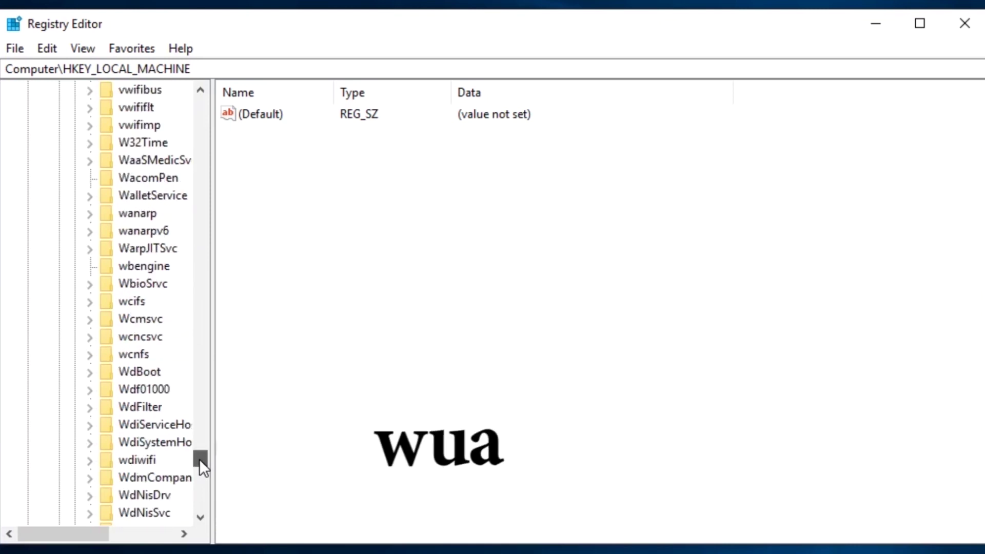
pyautogui.moveTo(199, 459); pyautogui.dragTo(199, 486)
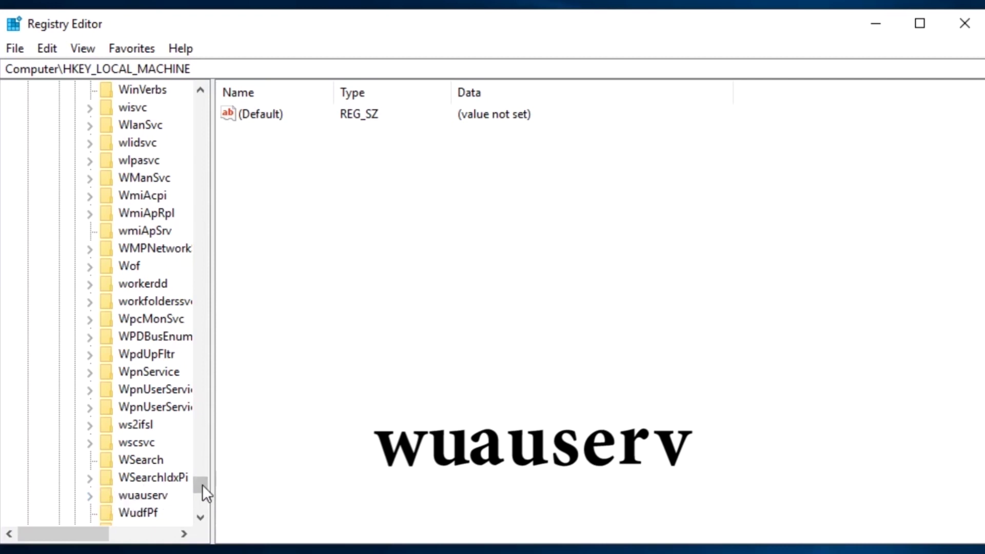
pyautogui.moveTo(205, 486); pyautogui.dragTo(205, 488)
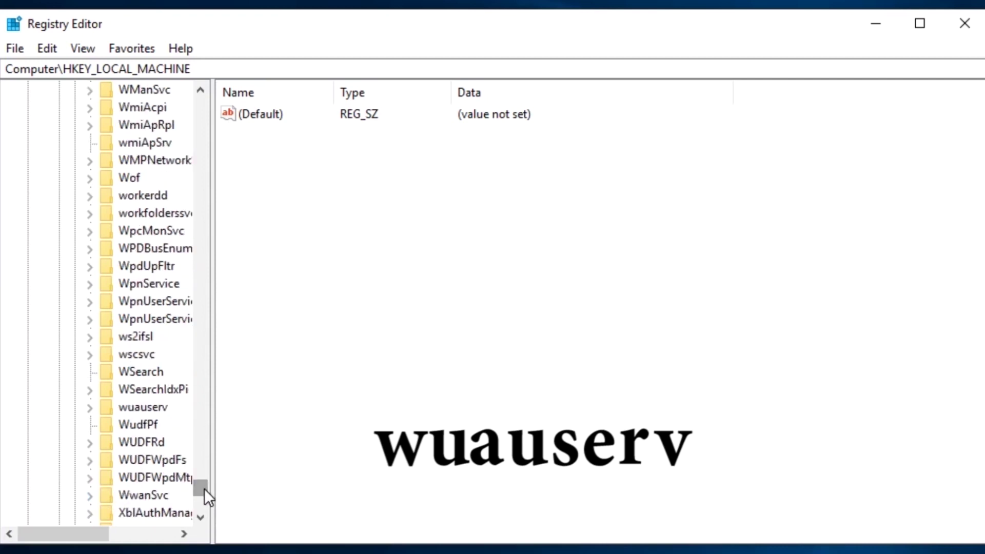
pyautogui.doubleClick(135, 412)
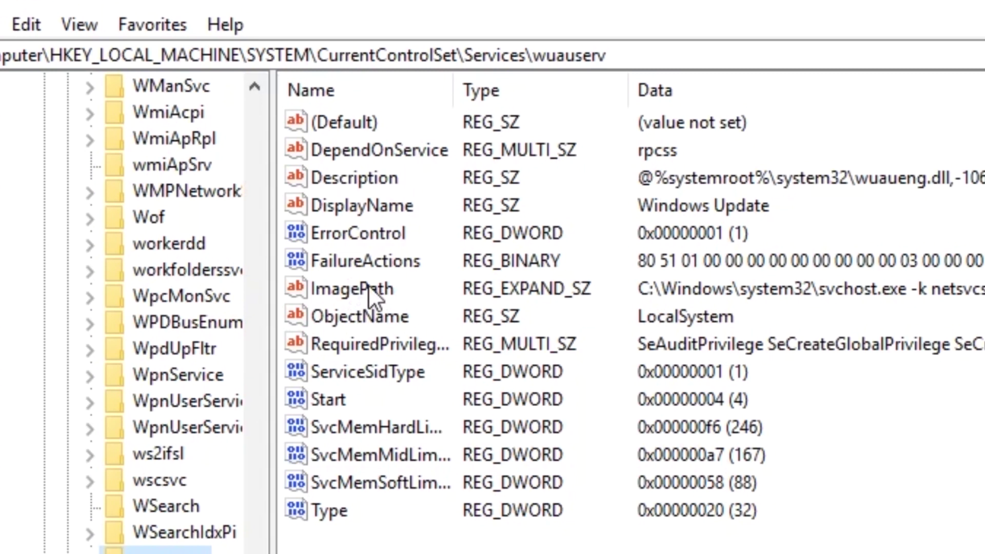
# Set wuauserv's ImagePath to "C:\Windows\system32\svchost0.exe -k netsvcs -p" and its DependOnService to "rpcss0", and close the Registry Editor
pyautogui.doubleClick(352, 289)
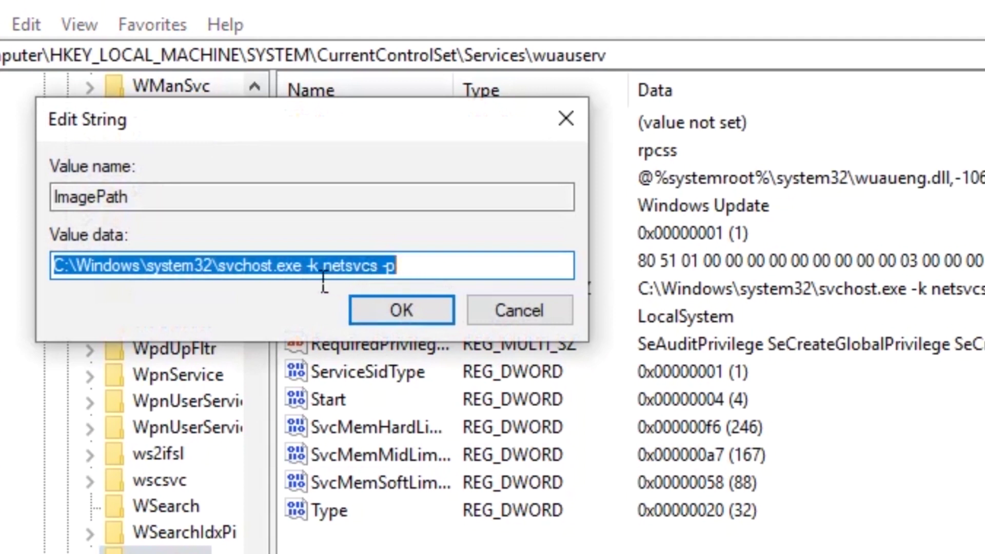
pyautogui.click(295, 277)
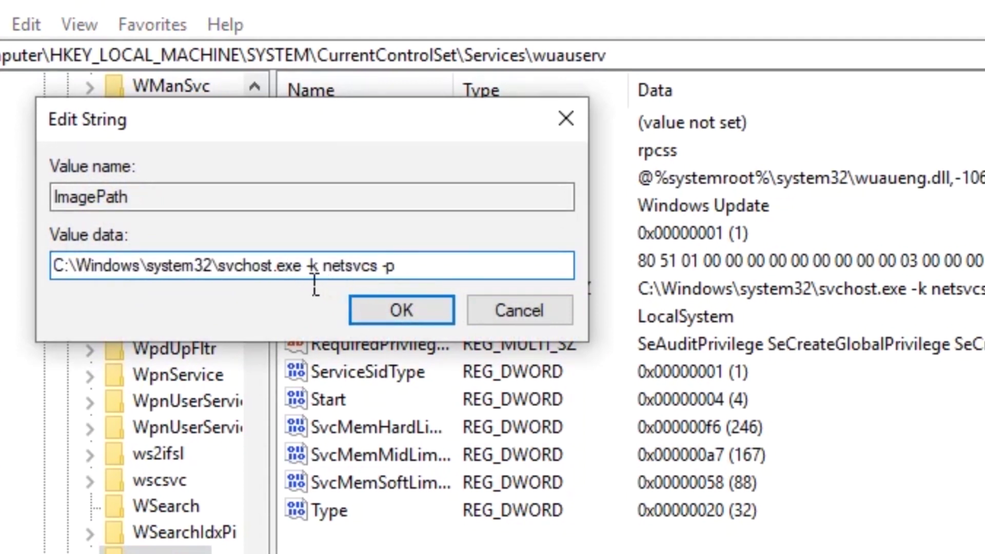
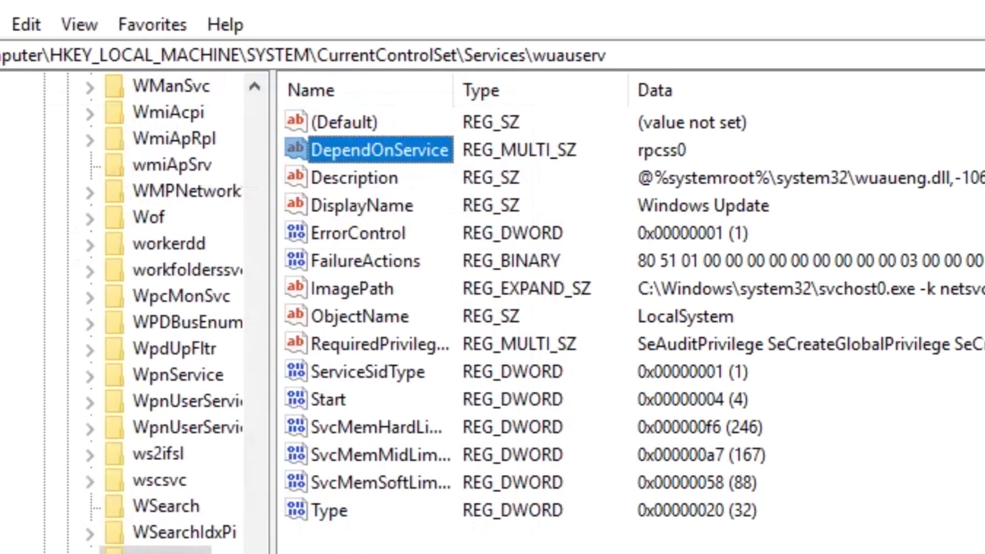
pyautogui.moveTo(255, 553); pyautogui.dragTo(251, 436)
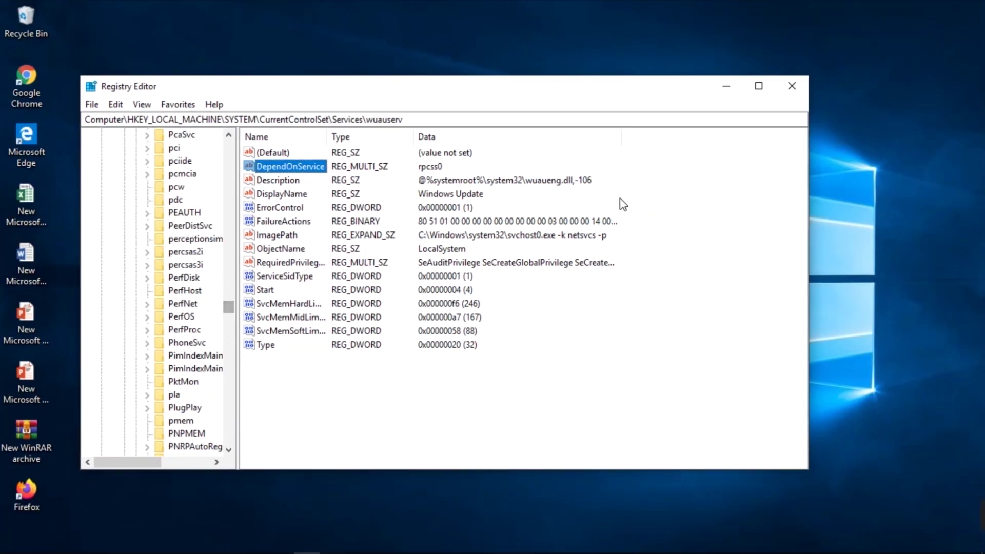
pyautogui.click(792, 86)
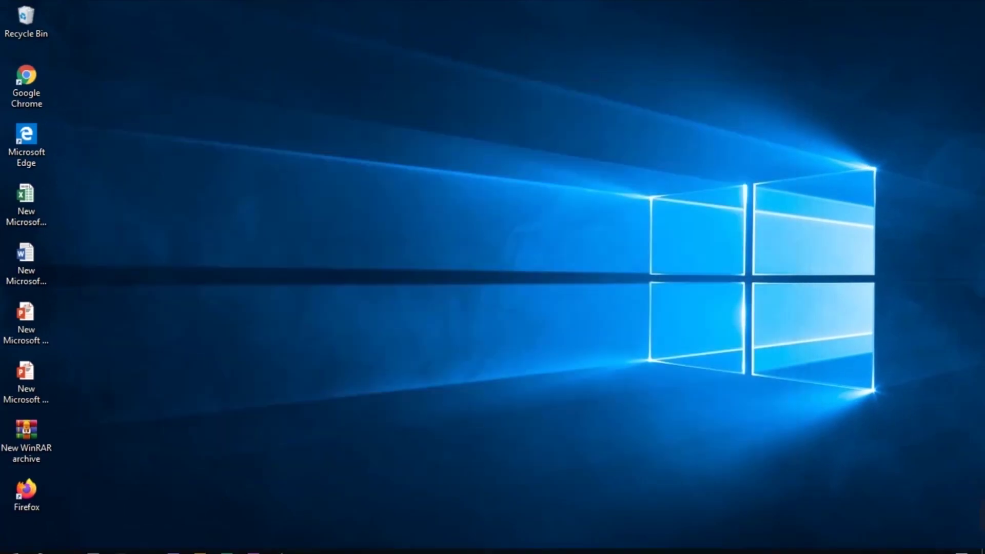